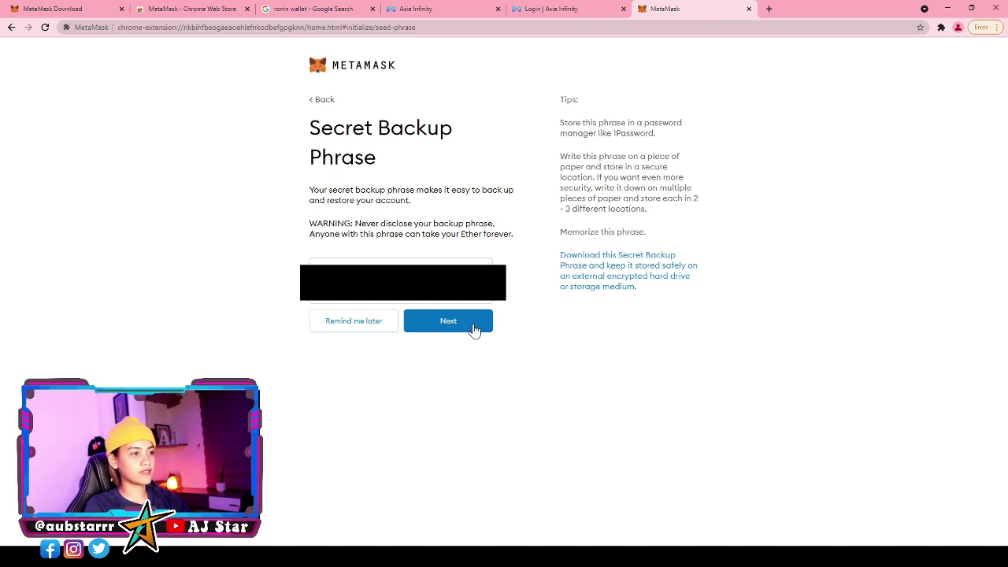
# Confirm the MetaMask secret backup phrase, finish the wallet setup and dismiss the What's new notice
pyautogui.click(448, 321)
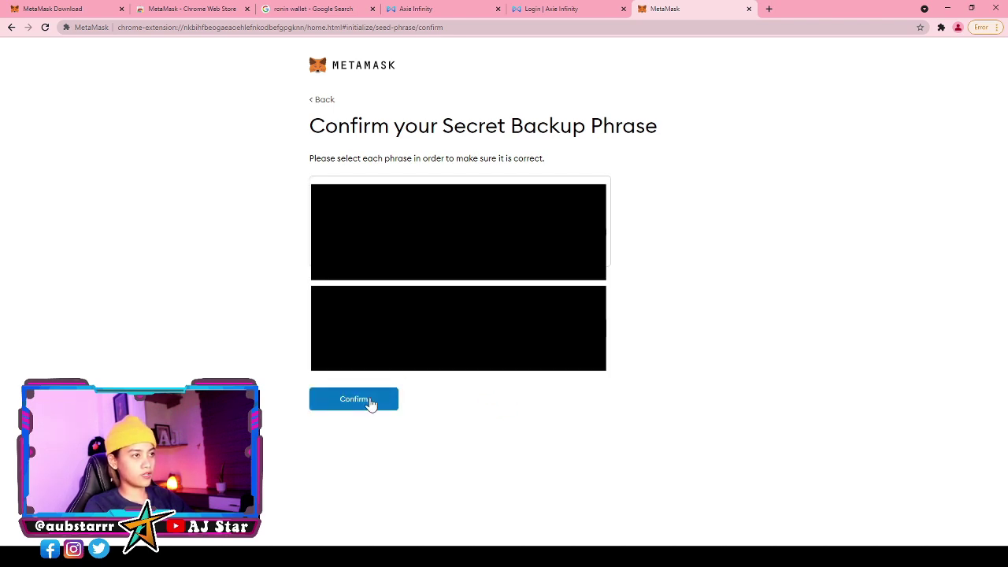
pyautogui.click(370, 404)
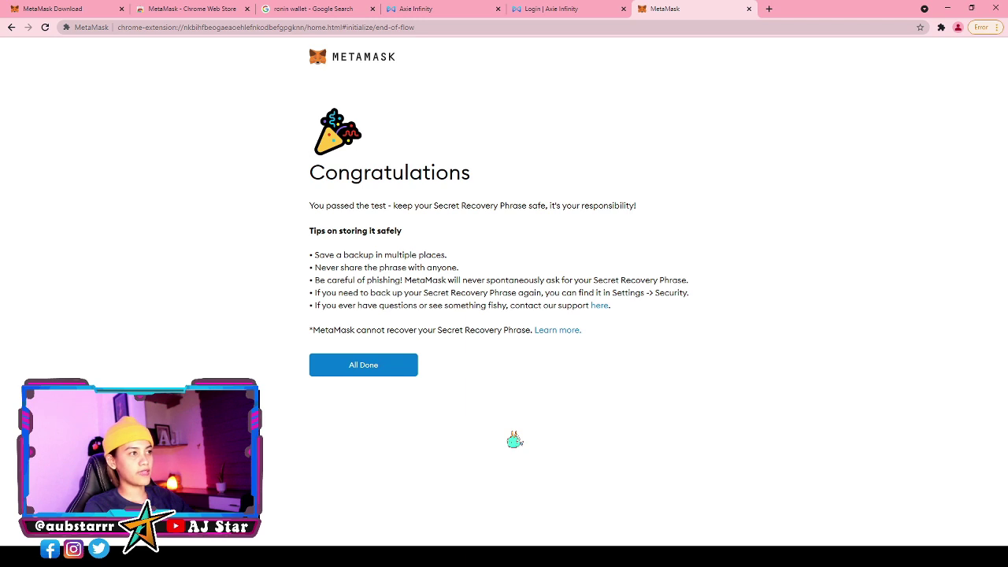
pyautogui.click(381, 368)
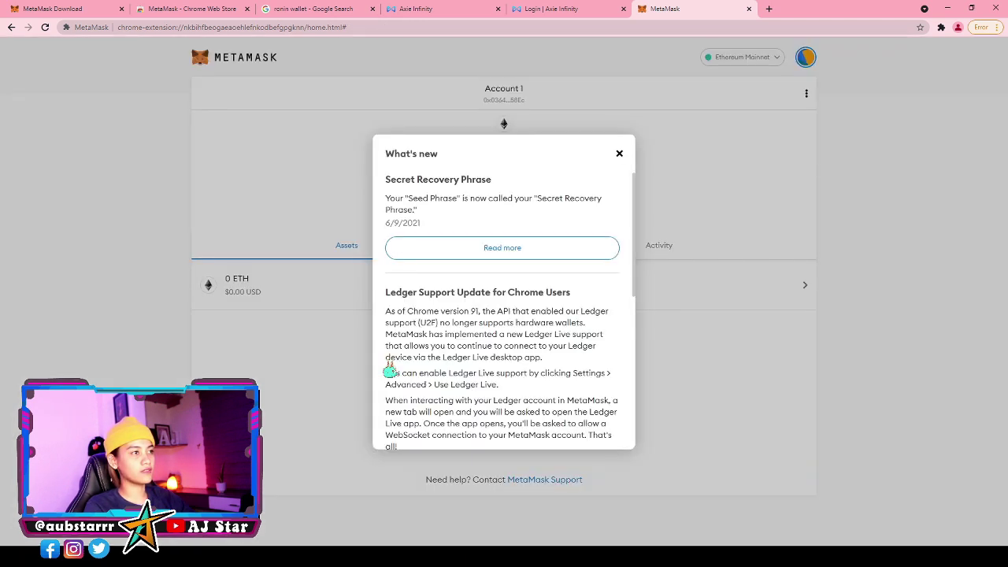
pyautogui.click(619, 154)
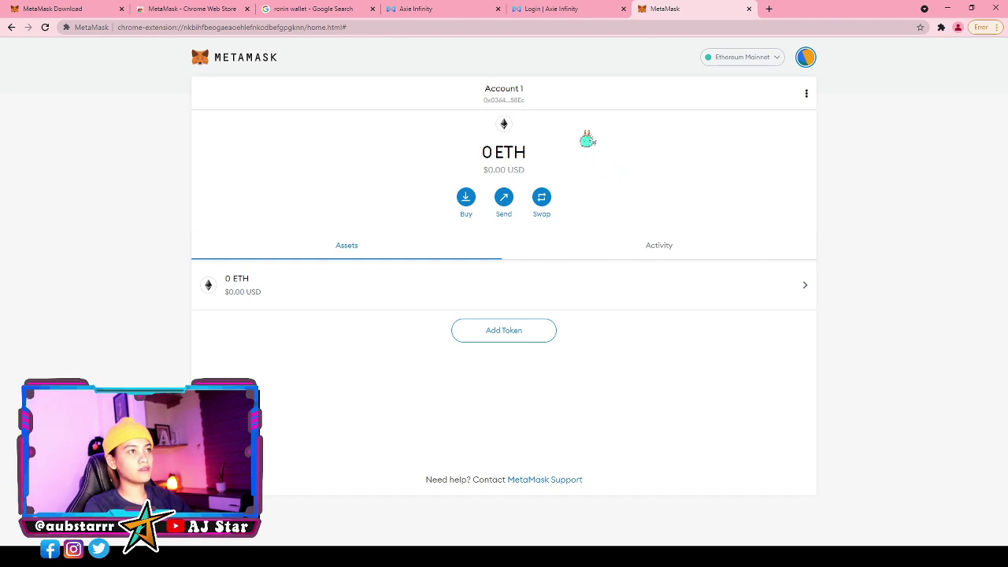
# Install the Ronin Wallet extension from the Chrome Web Store using the existing "ronin wallet" search results
pyautogui.click(281, 7)
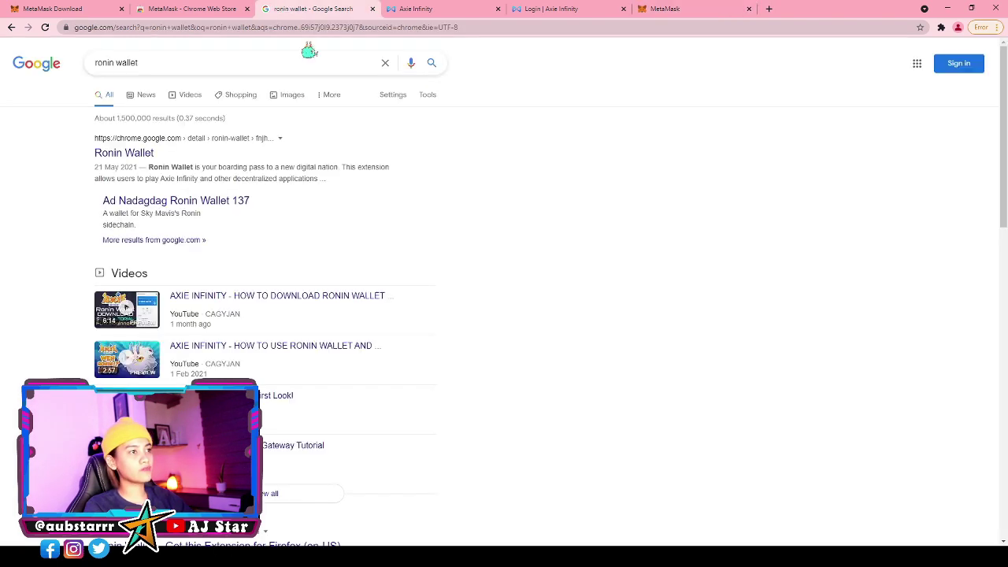
pyautogui.click(122, 154)
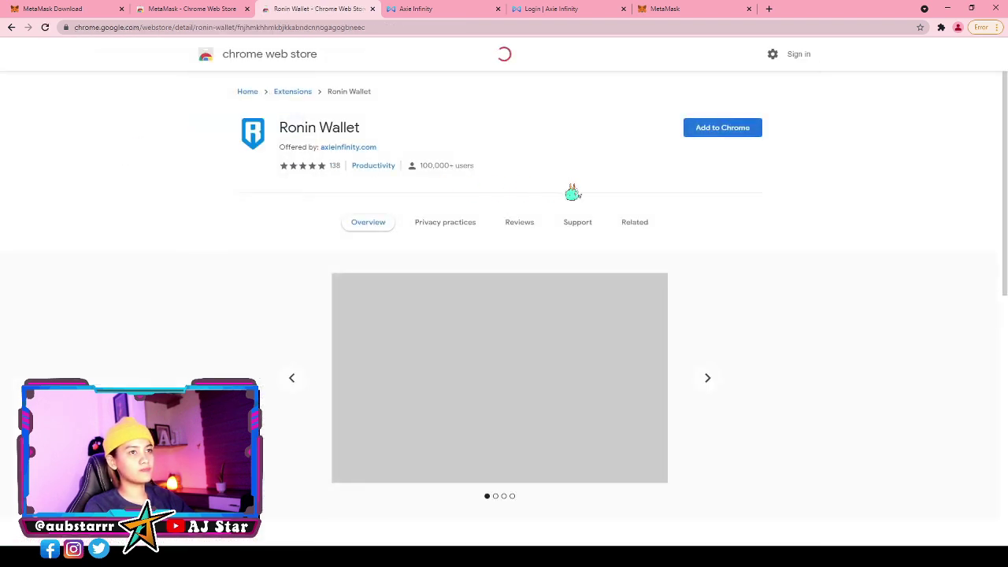
pyautogui.click(713, 131)
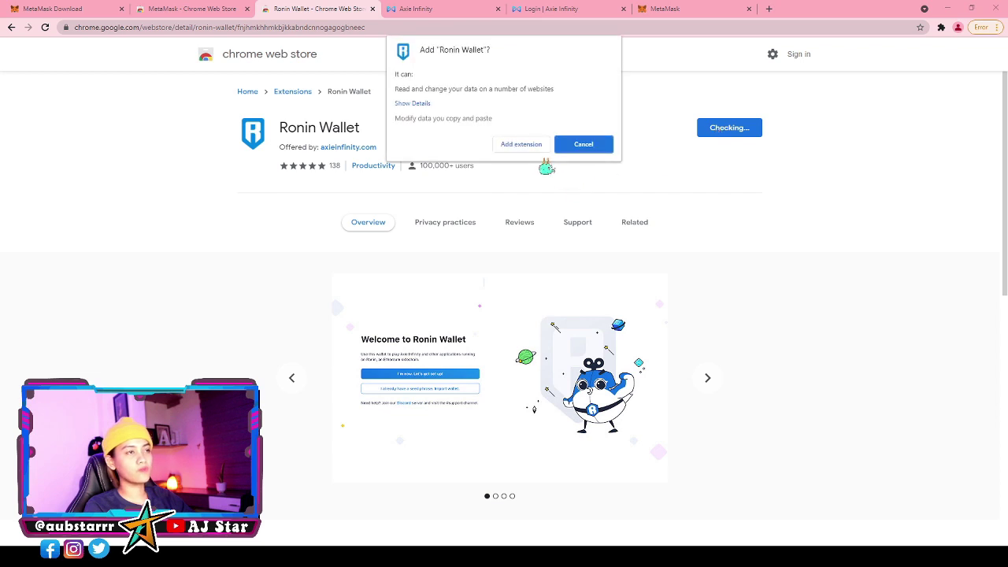
pyautogui.click(522, 145)
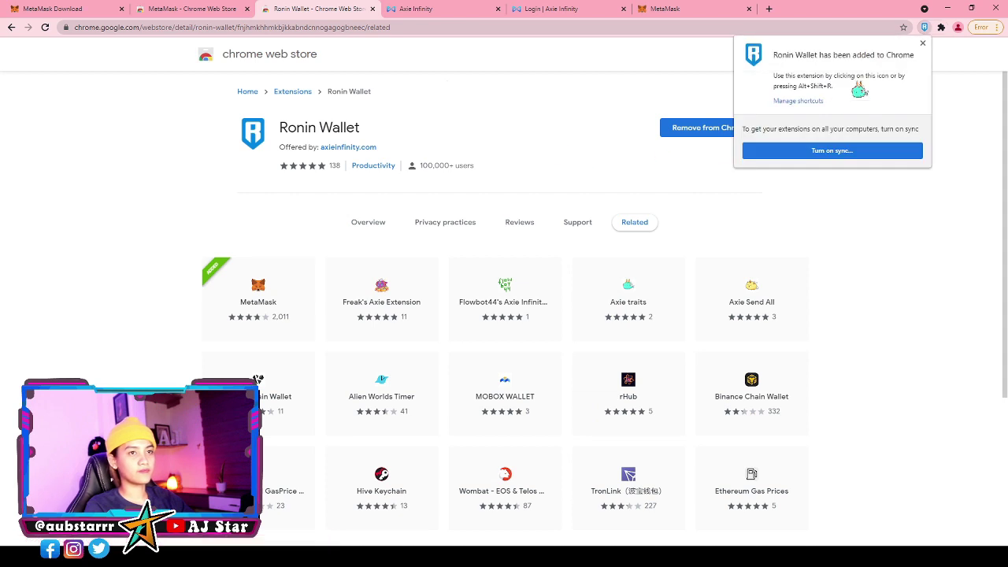
pyautogui.click(922, 43)
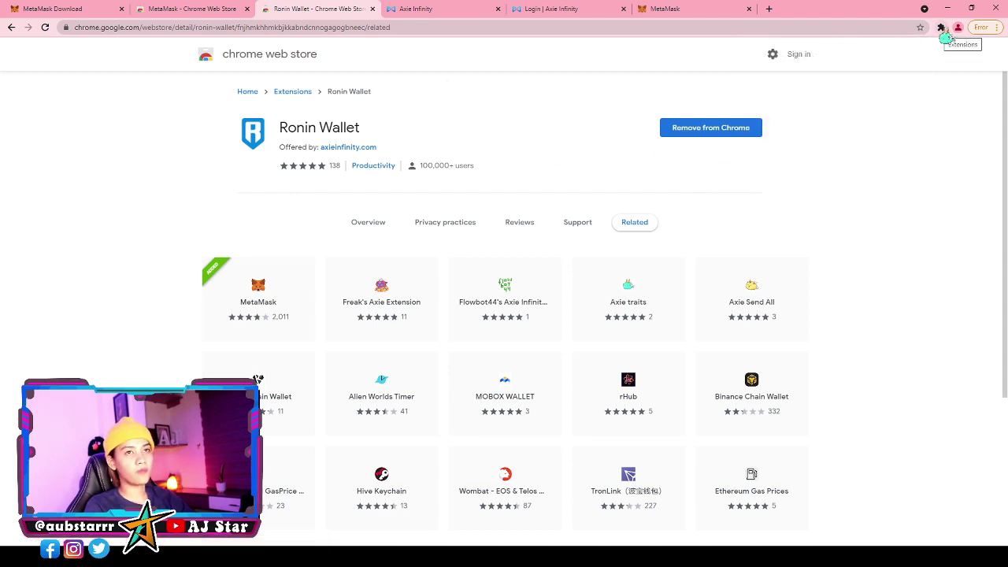
# Pin the MetaMask and Ronin Wallet extensions to the browser toolbar
pyautogui.click(942, 30)
pyautogui.click(916, 103)
pyautogui.click(916, 124)
pyautogui.click(881, 231)
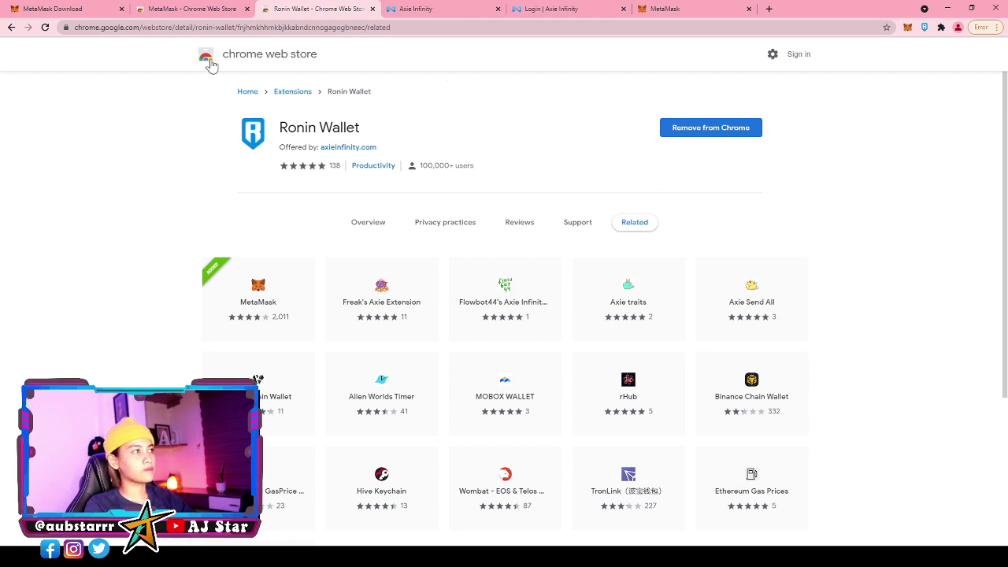
# Try to log in to the Axie Infinity marketplace with MetaMask
pyautogui.click(559, 8)
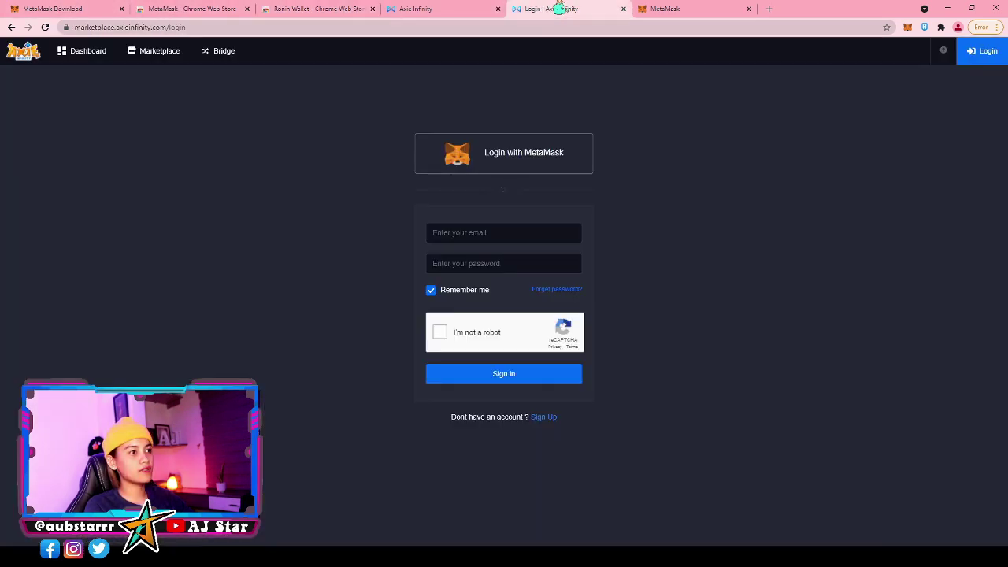
pyautogui.click(524, 153)
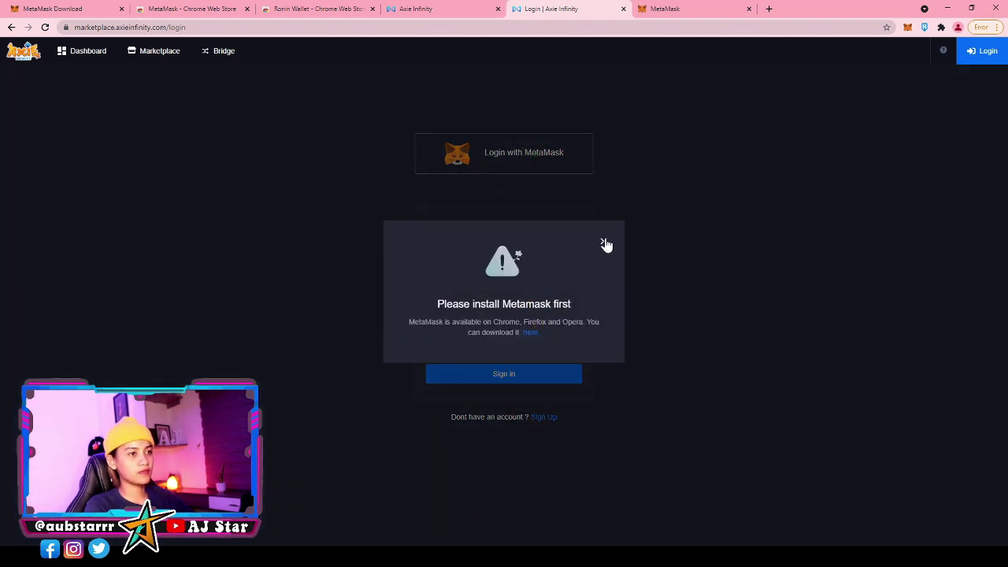
pyautogui.click(604, 244)
# Reload the Axie Infinity login page and log in with MetaMask, connecting Account 1 and signing the signature request
pyautogui.click(45, 27)
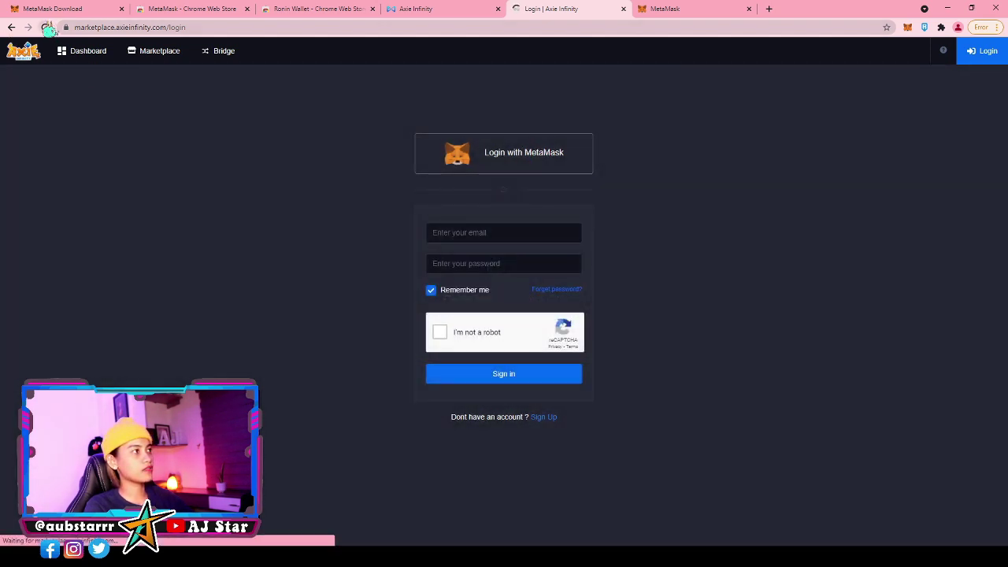
pyautogui.click(515, 164)
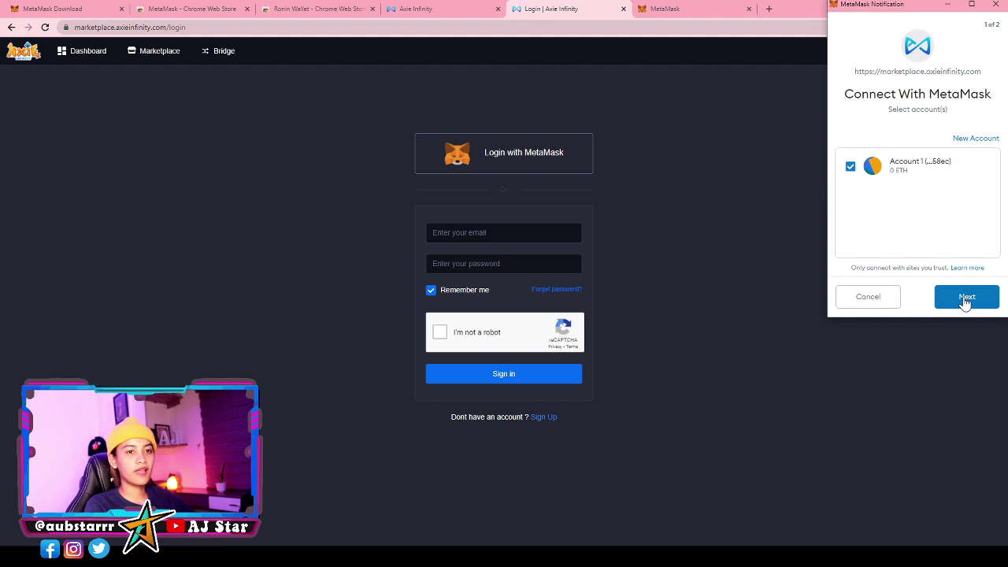
pyautogui.click(966, 298)
pyautogui.click(967, 299)
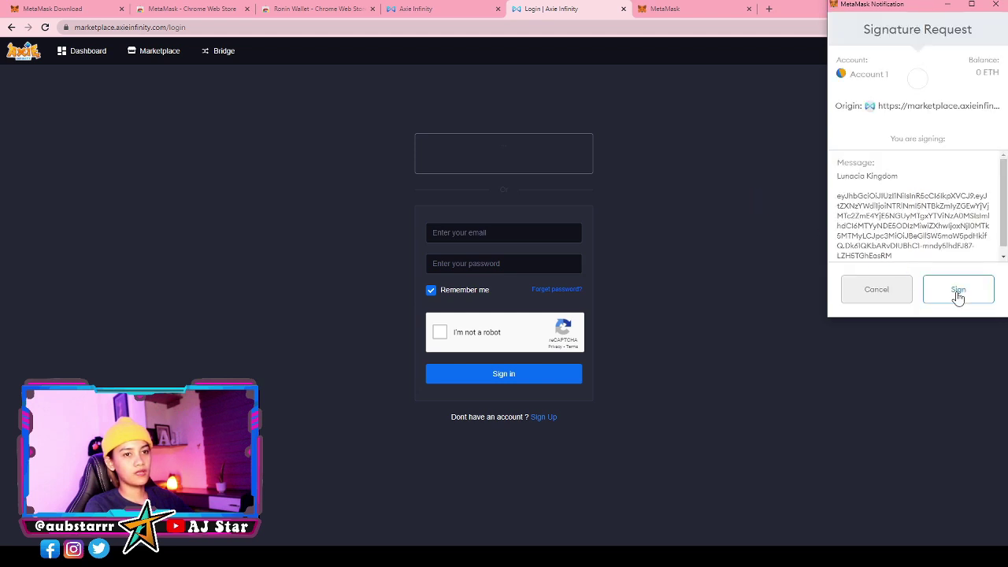
pyautogui.click(958, 291)
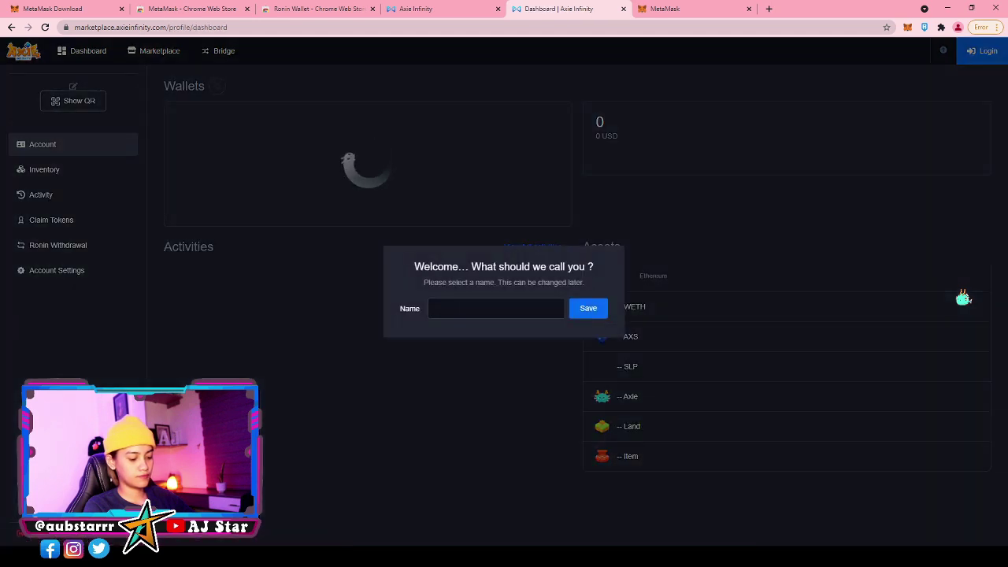
# Enter a profile name in the marketplace's welcome dialog and save it
pyautogui.click(481, 308)
pyautogui.write('aub')
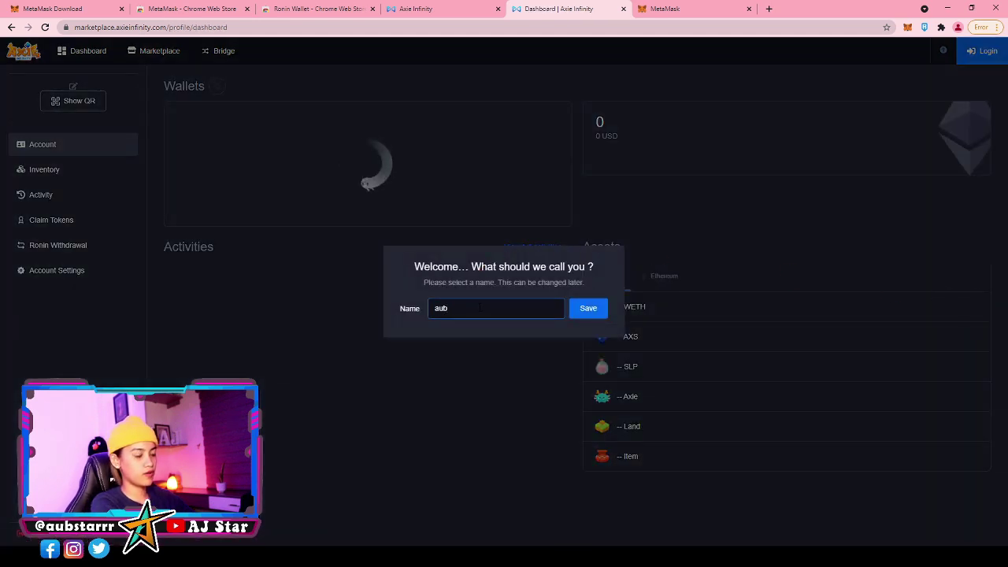
pyautogui.write('starrr')
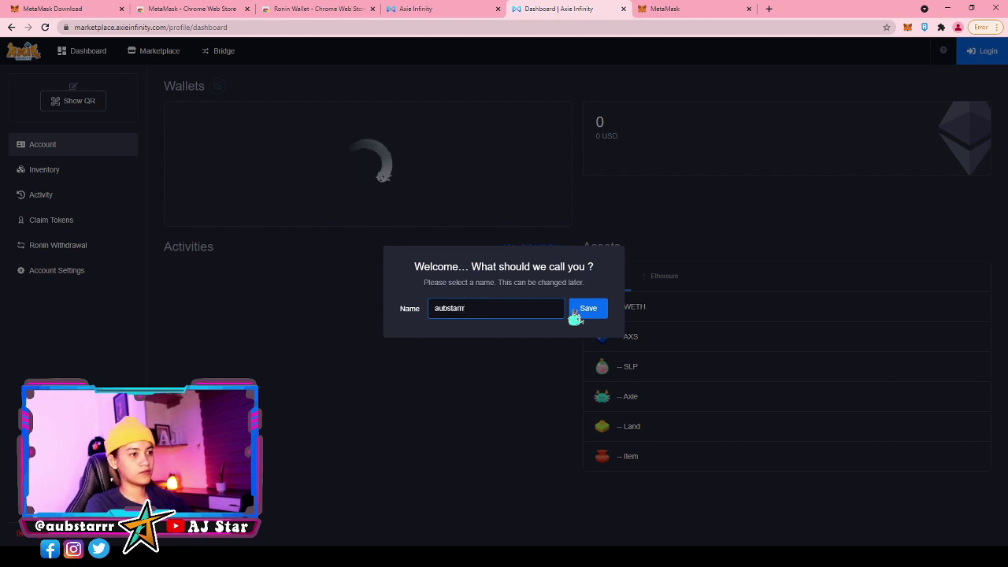
pyautogui.click(589, 313)
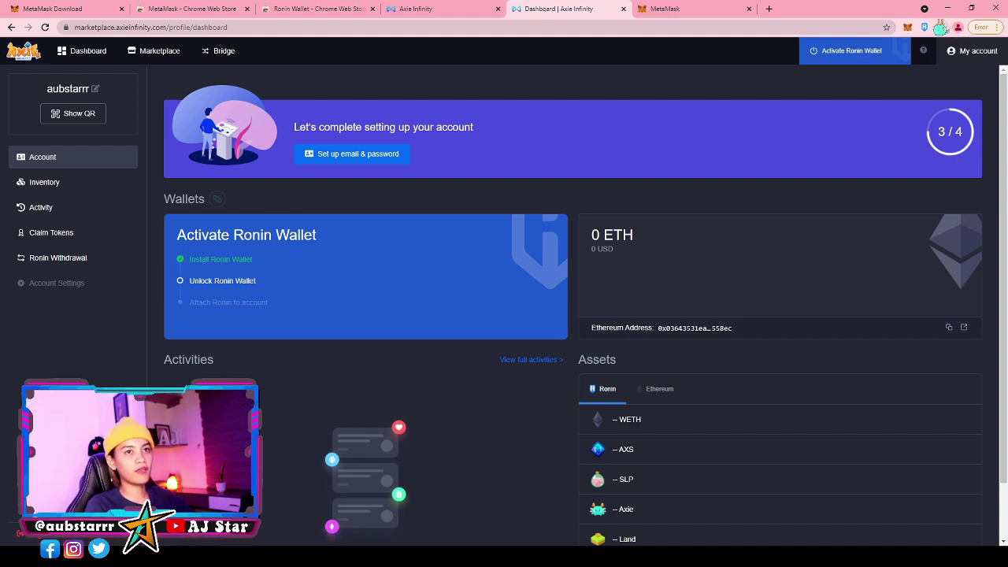
# Start importing an existing wallet into Ronin Wallet and enter the secret 12-word seed phrase
pyautogui.click(927, 29)
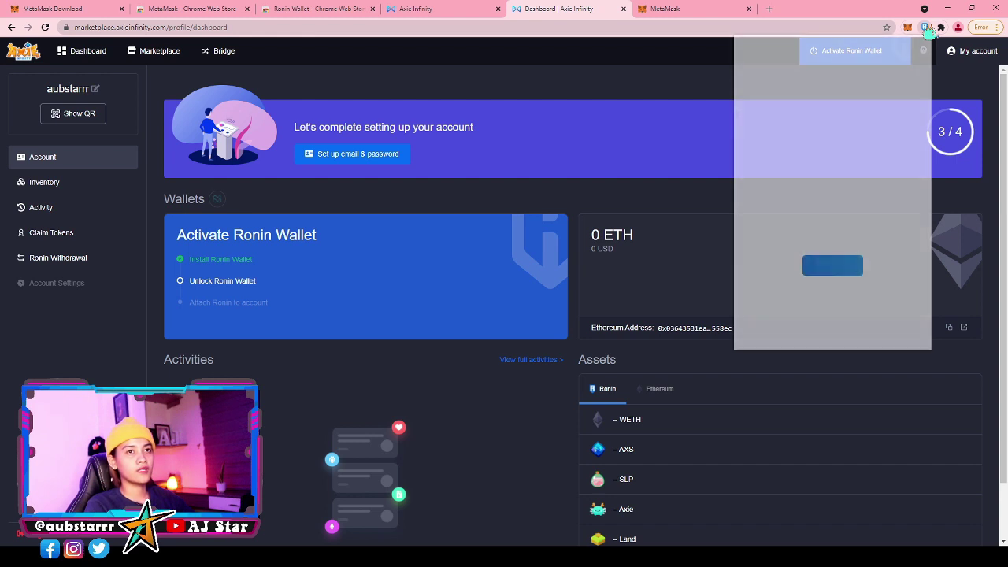
pyautogui.click(835, 266)
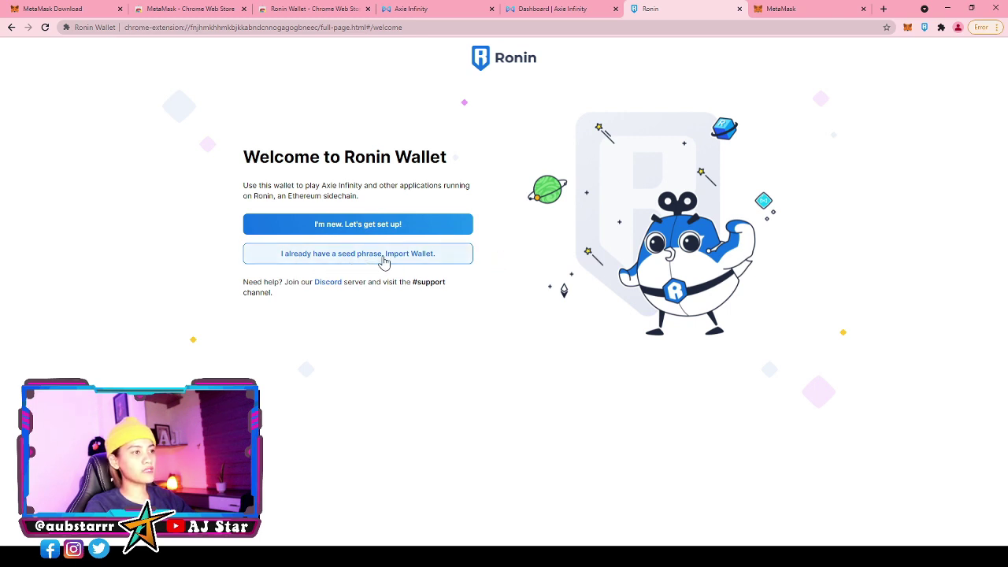
pyautogui.click(409, 252)
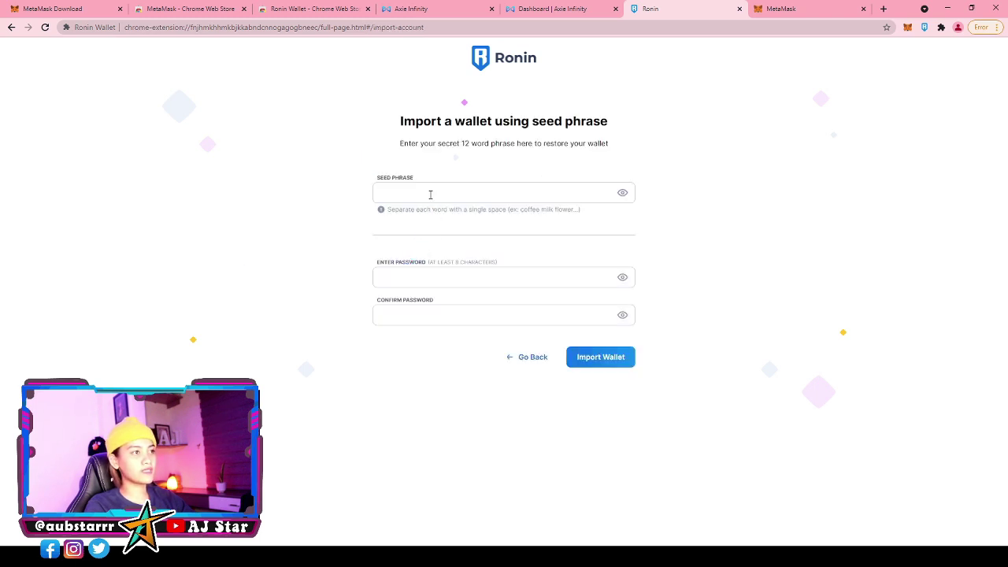
pyautogui.click(478, 193)
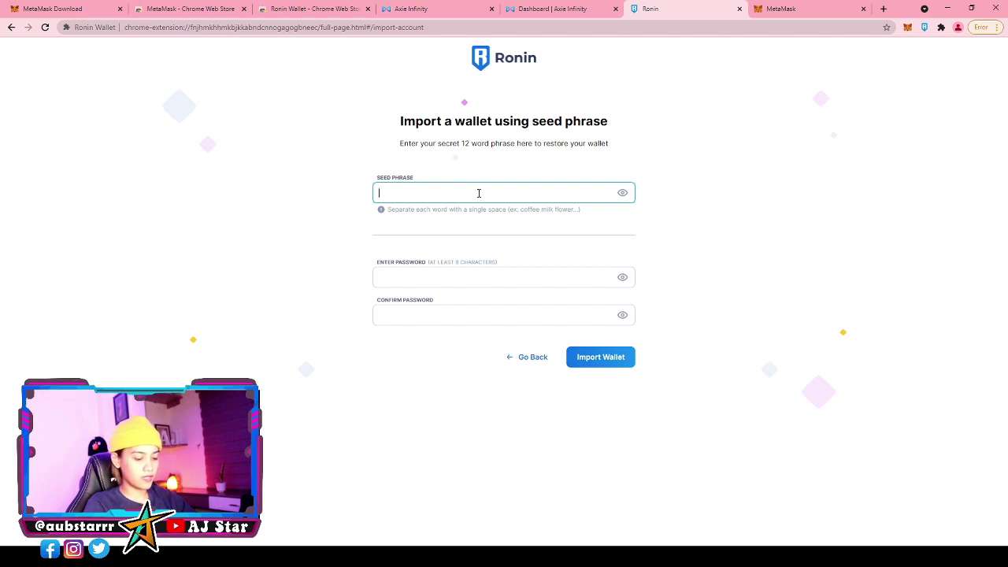
pyautogui.write('a')
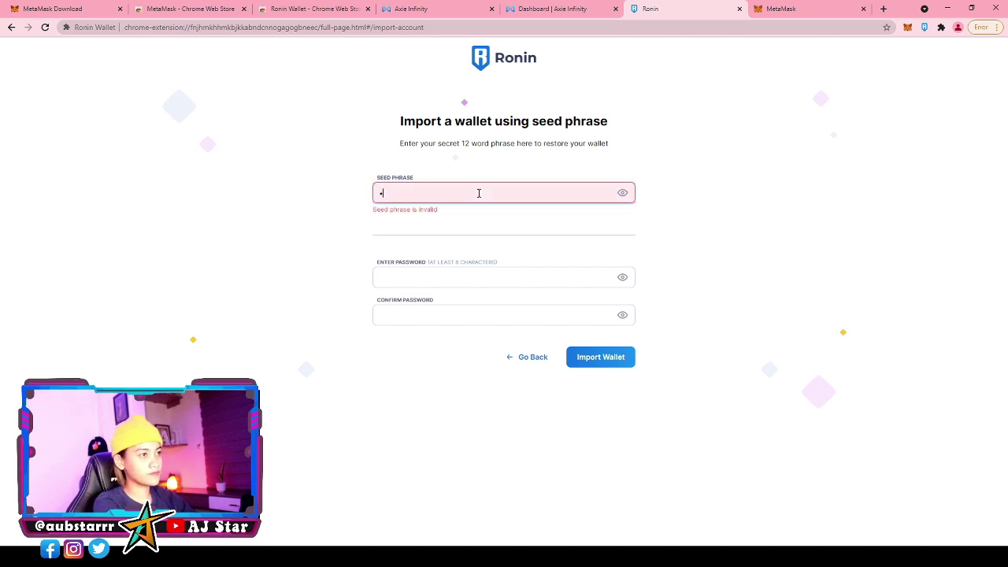
pyautogui.write('aaaaaaaaaaaaaaaaa')
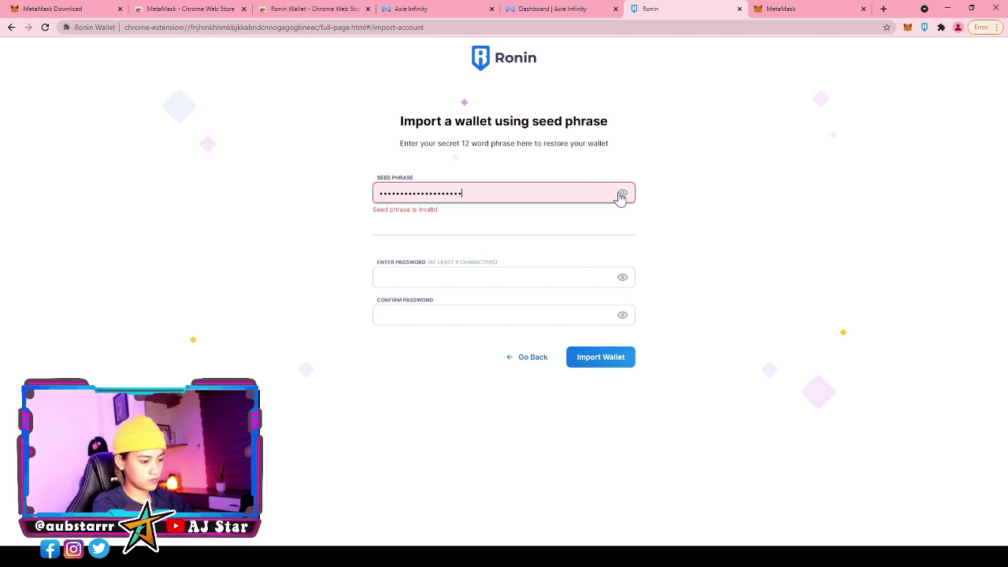
pyautogui.write('aaaaaaaaaaaaaaa')
# Enter and confirm a password for the Ronin wallet and complete the wallet import
pyautogui.click(496, 276)
pyautogui.write('aaaaaaaaaa')
pyautogui.press('Tab')
pyautogui.write('aaaaaaaaaa')
pyautogui.click(595, 356)
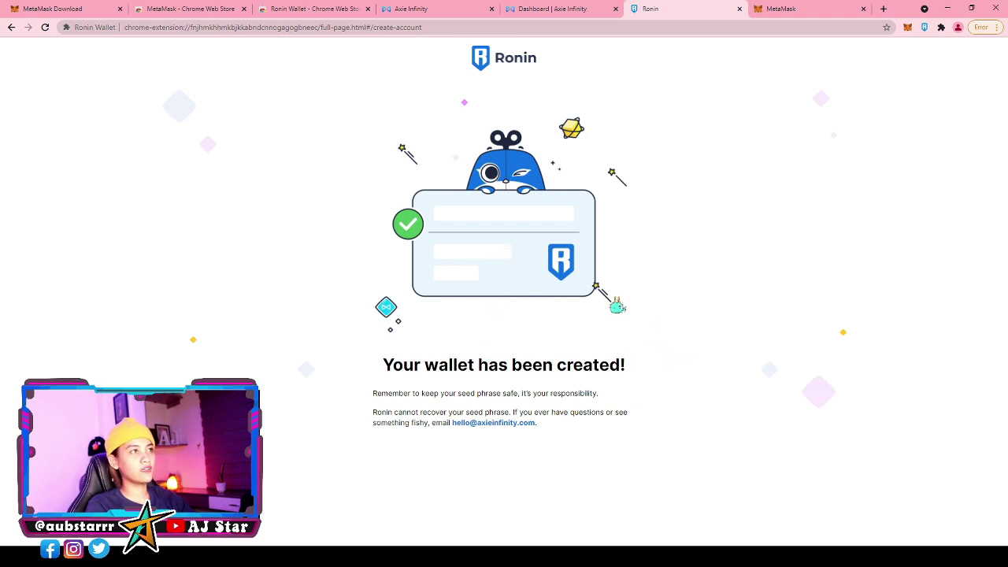
# Reload the Axie Infinity dashboard and unlock the Ronin Wallet extension with the wallet password
pyautogui.click(553, 8)
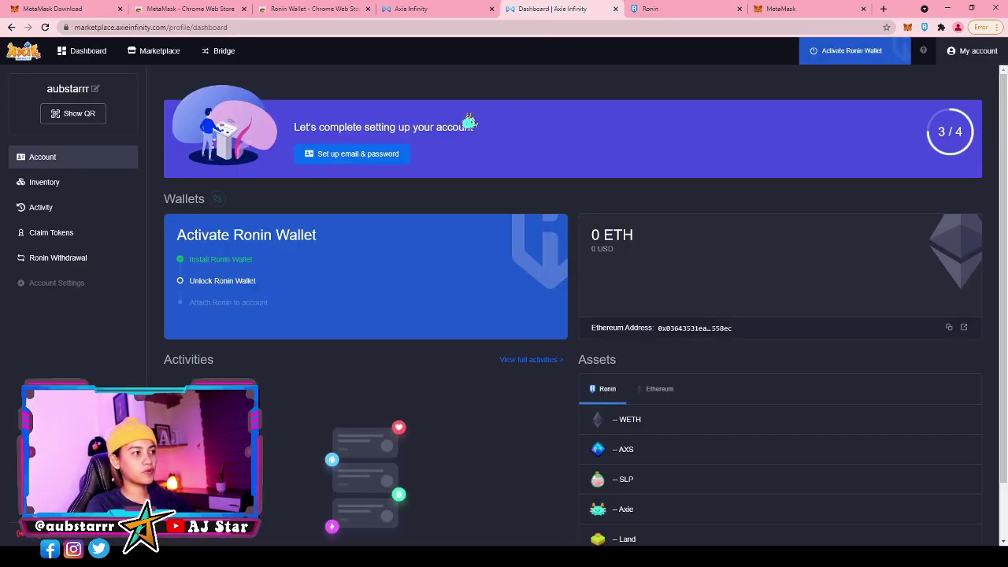
pyautogui.click(45, 27)
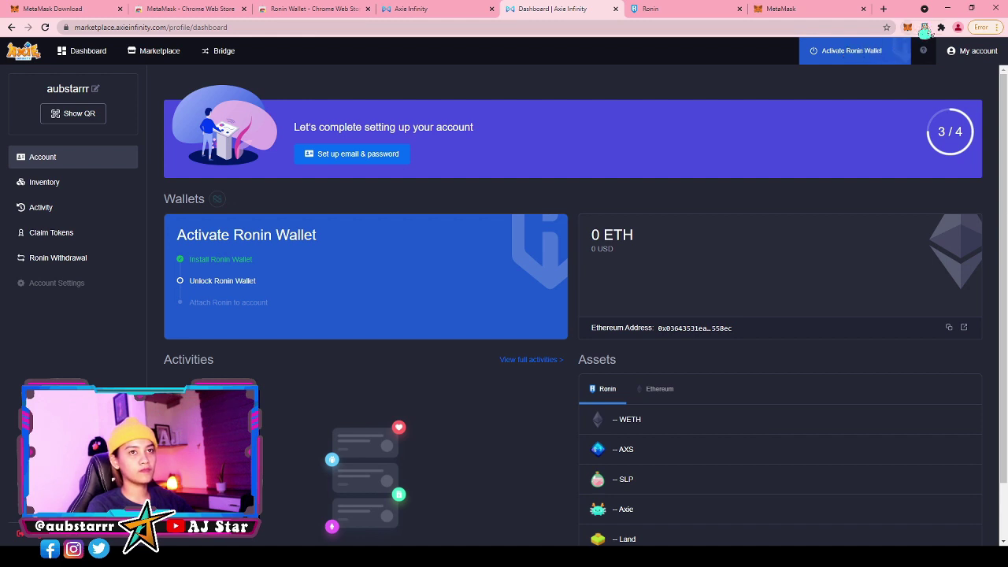
pyautogui.click(926, 29)
pyautogui.write('•')
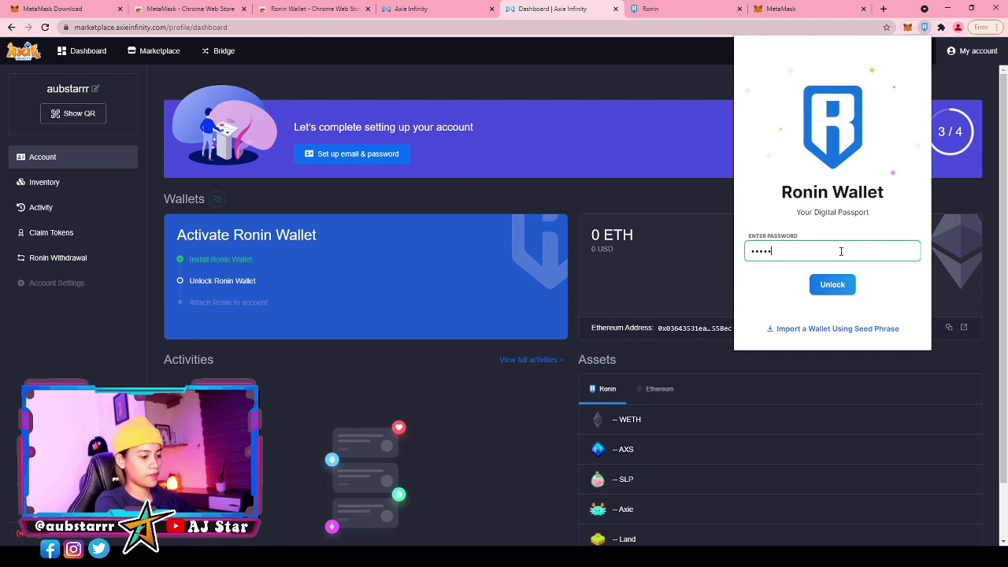
pyautogui.write('•••••••••')
pyautogui.click(832, 284)
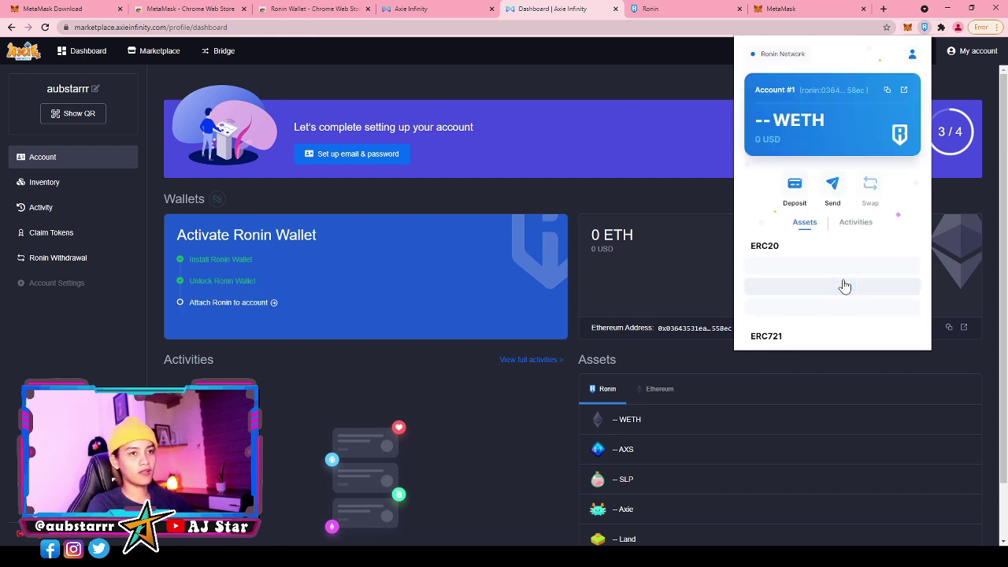
pyautogui.click(713, 205)
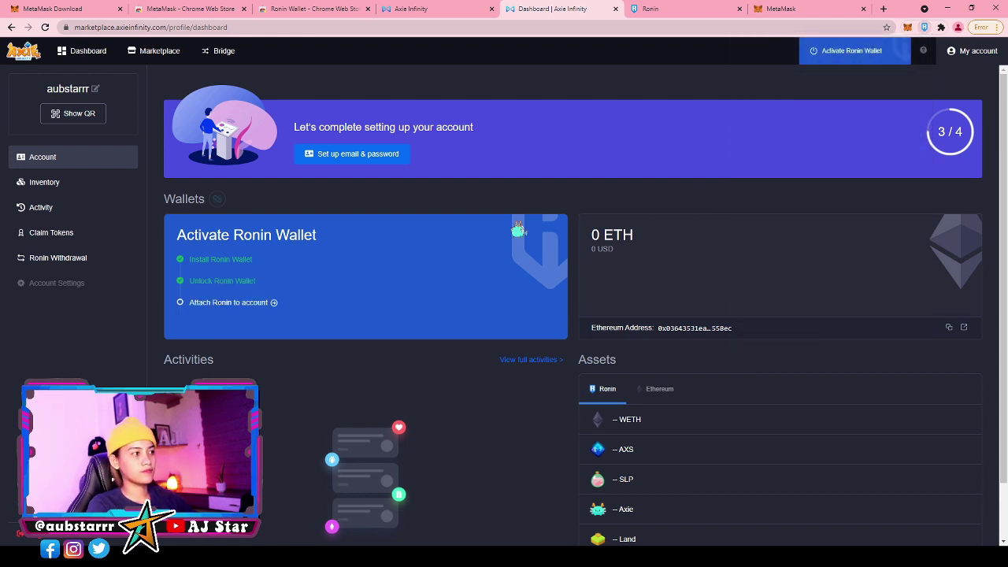
# Attach the Ronin wallet to the Axie Infinity account by confirming its signature request
pyautogui.click(230, 305)
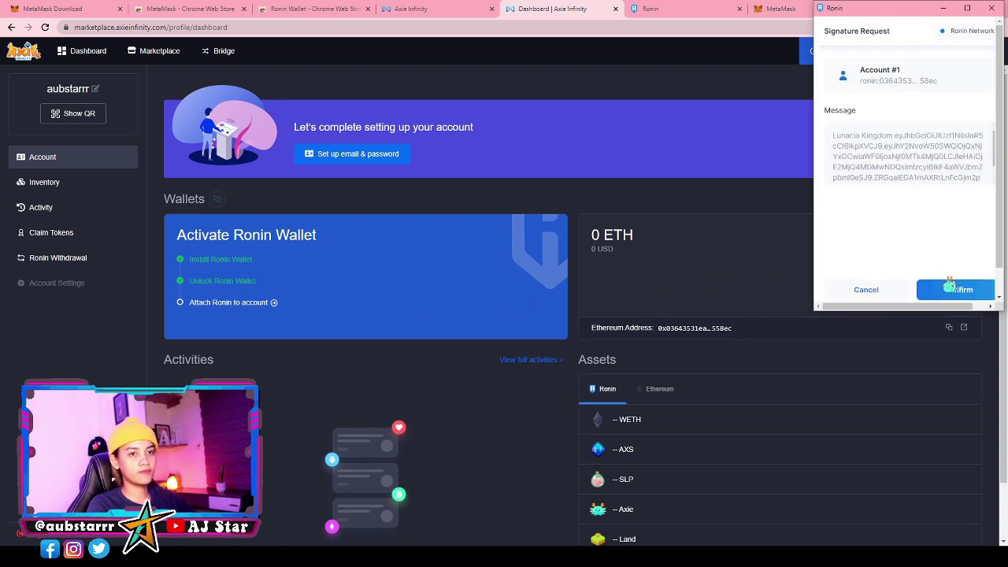
pyautogui.click(957, 290)
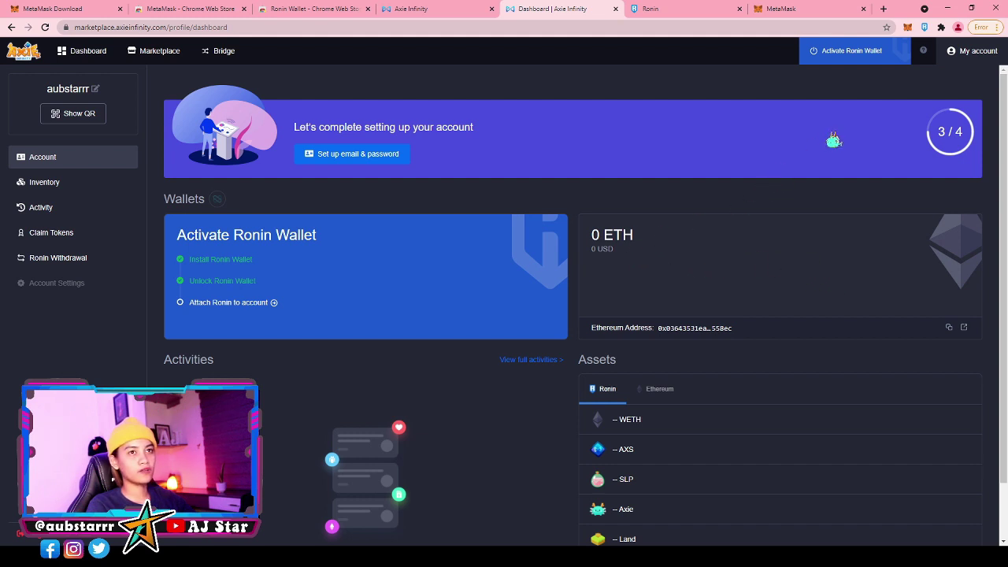
pyautogui.click(926, 27)
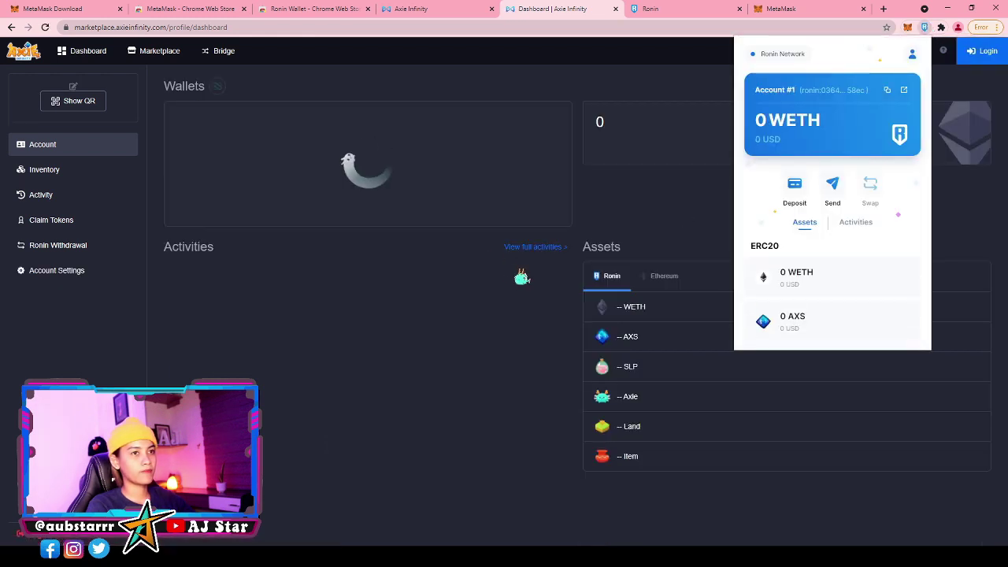
pyautogui.press('Escape')
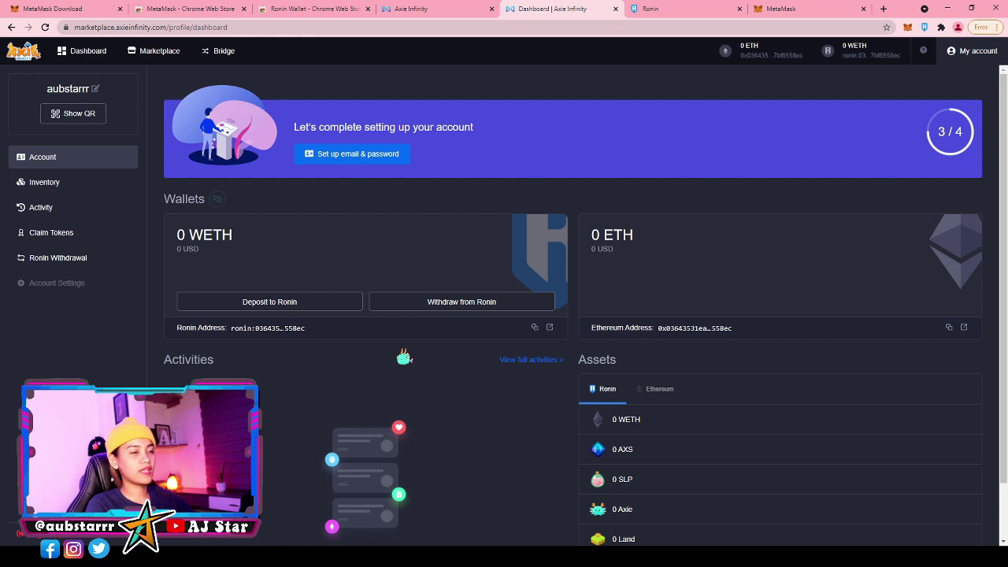
# Review the profile's inventory and claimable tokens, and return to the account overview
pyautogui.click(57, 187)
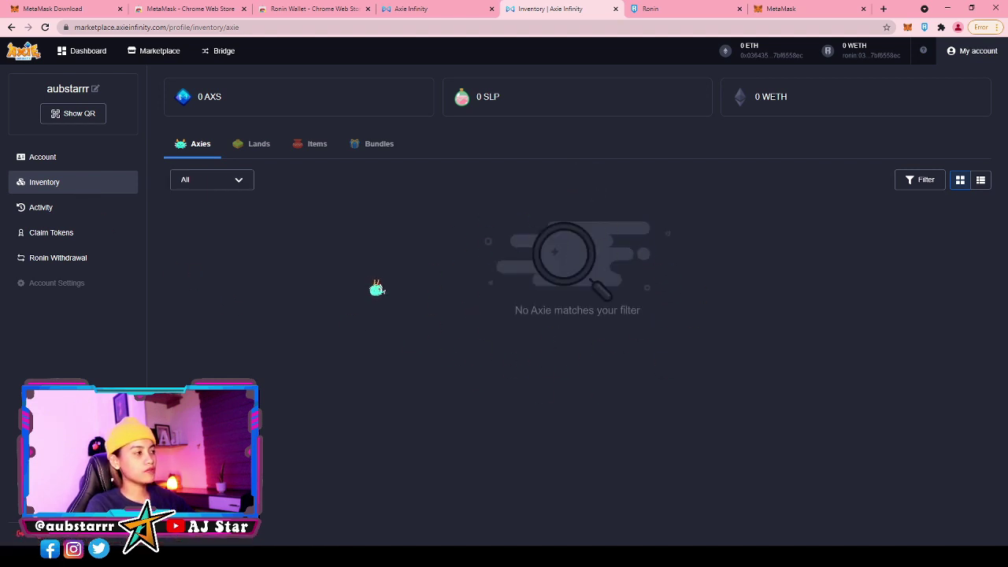
pyautogui.click(62, 232)
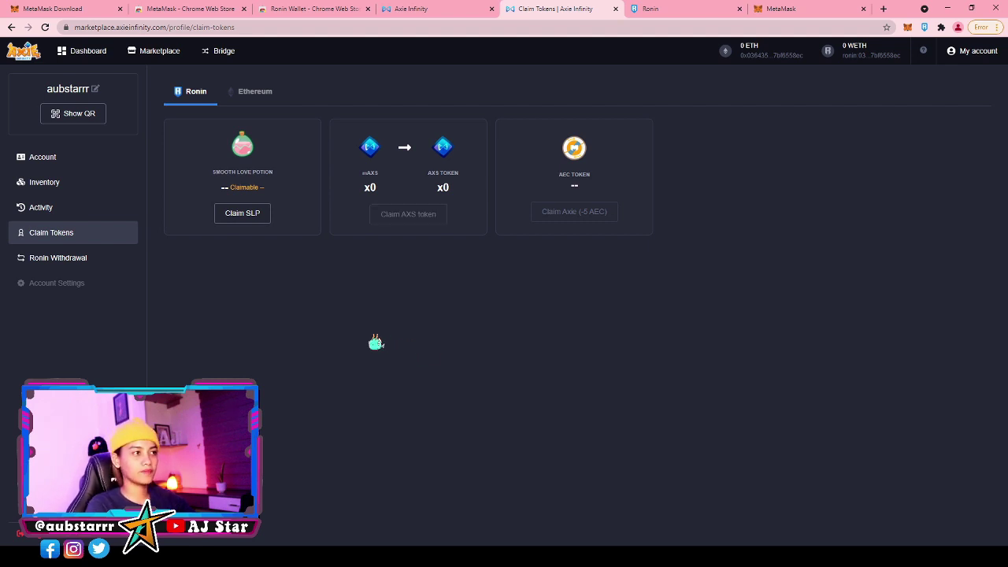
pyautogui.click(67, 163)
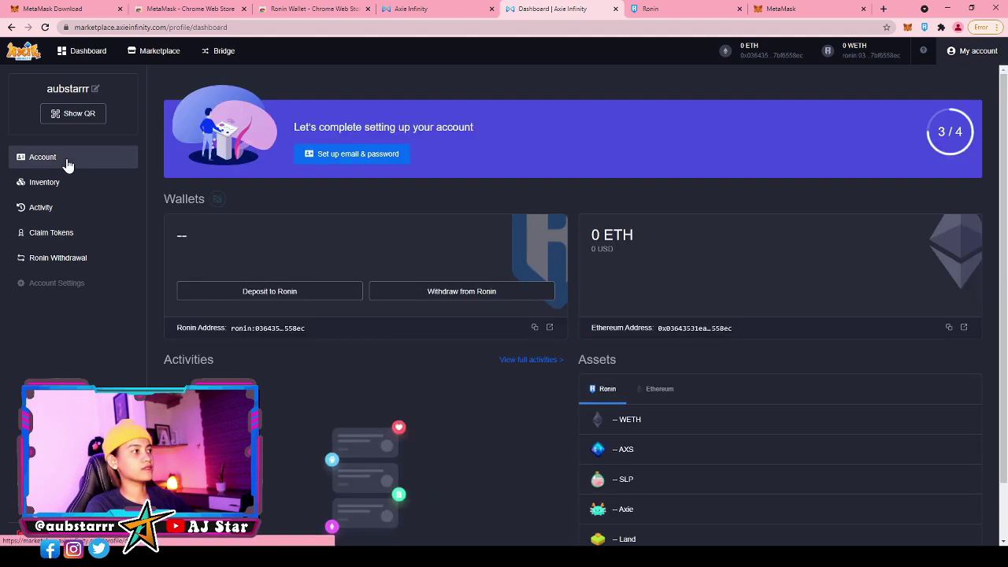